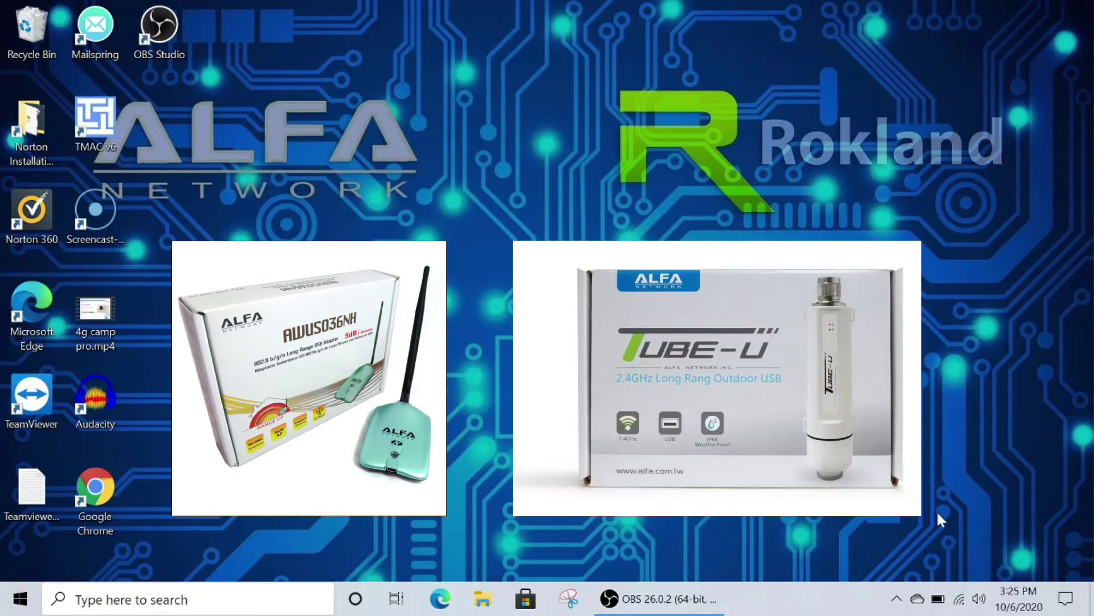
# Step: Join the open R36A-AC09C6 Wi-Fi network with Connect automatically enabled
pyautogui.click(962, 602)
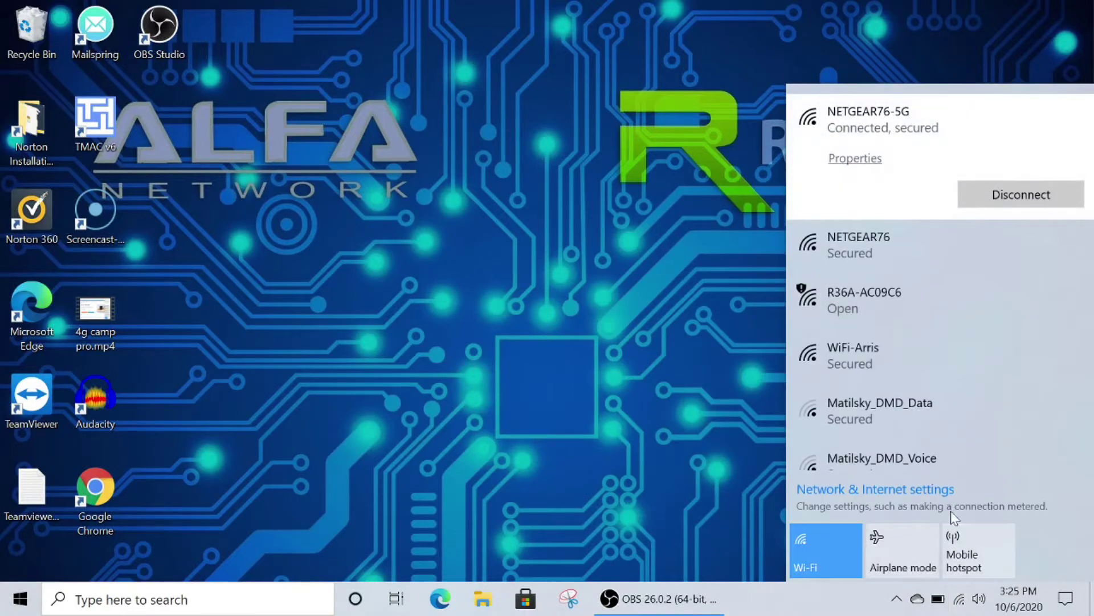
pyautogui.click(951, 322)
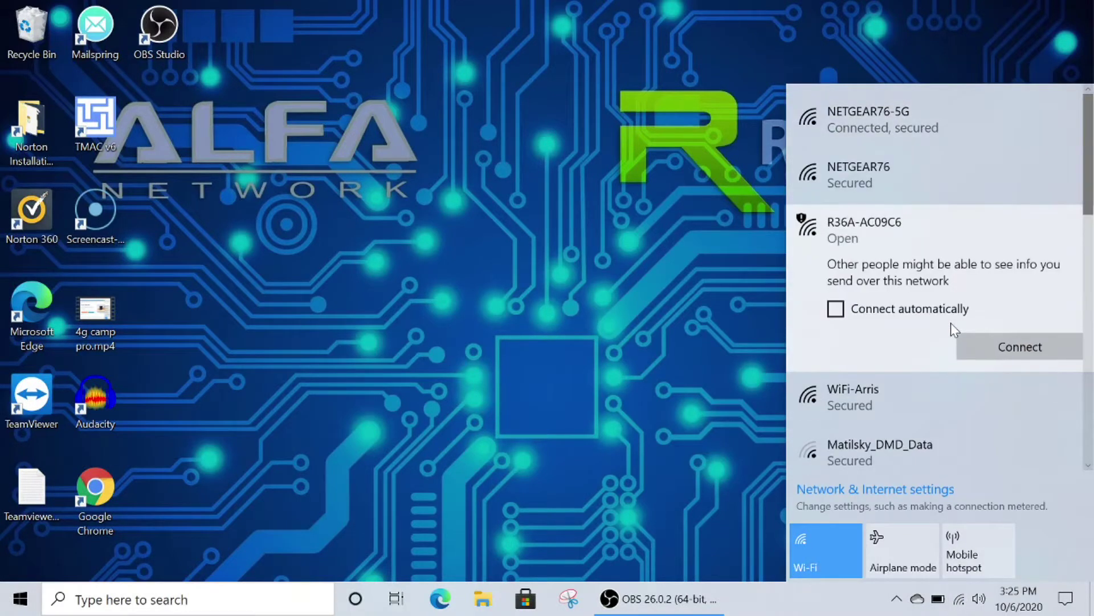
pyautogui.click(863, 308)
pyautogui.click(975, 346)
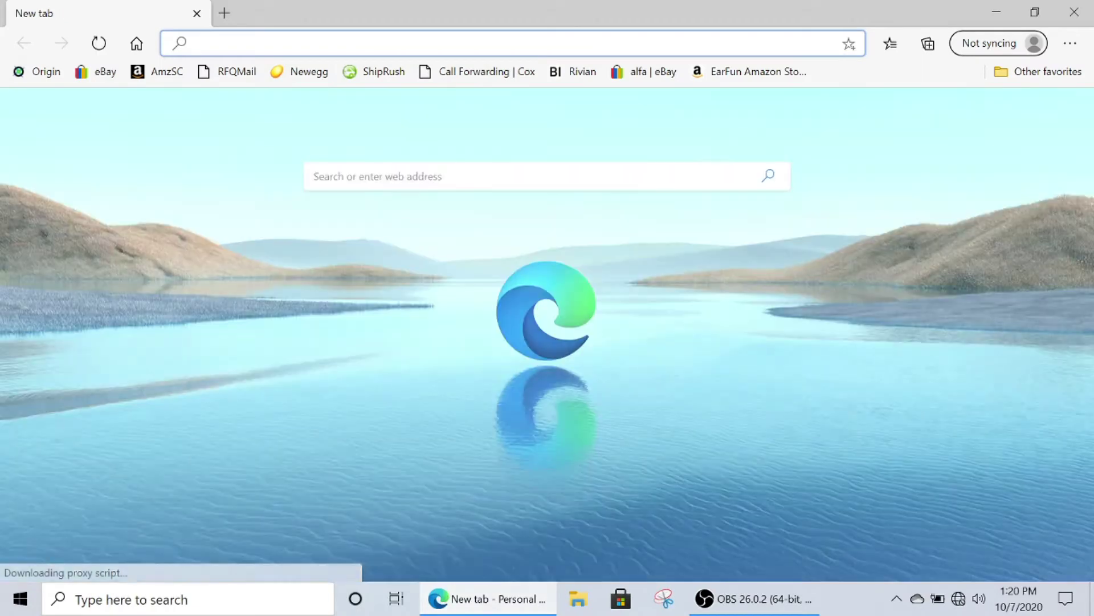
# Step: Enter 192.168.36.1 in Edge's address bar to reach the router admin page
pyautogui.write('1')
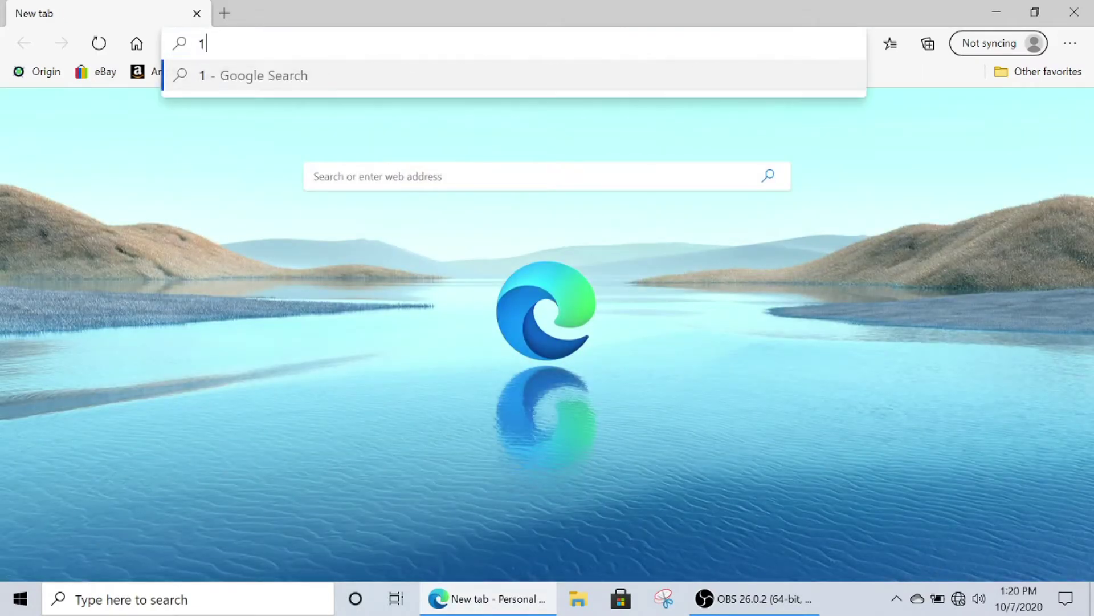
pyautogui.write('92')
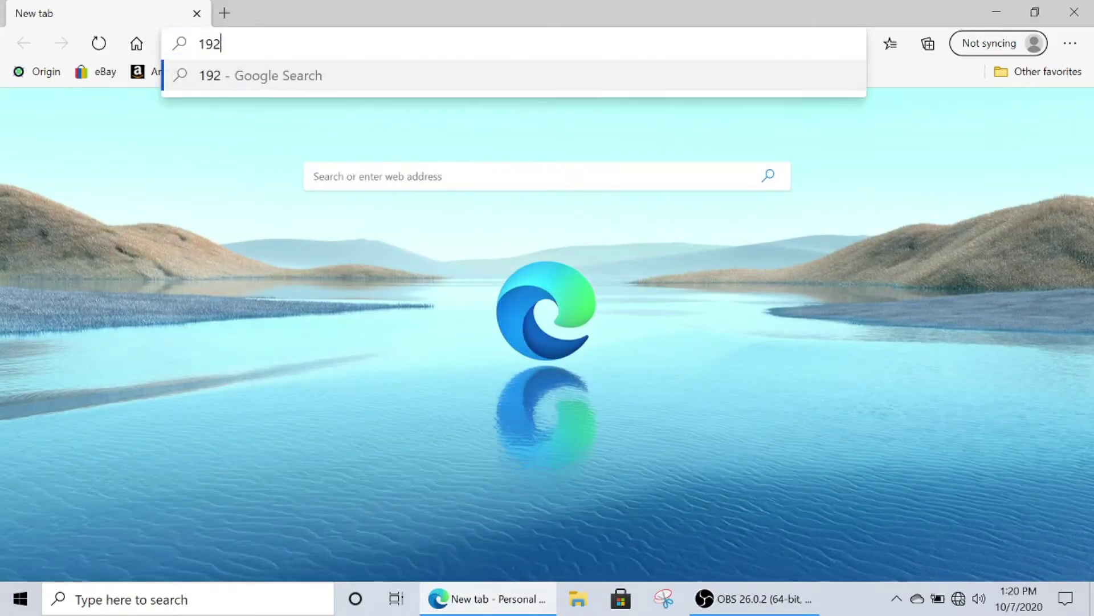
pyautogui.write('.1')
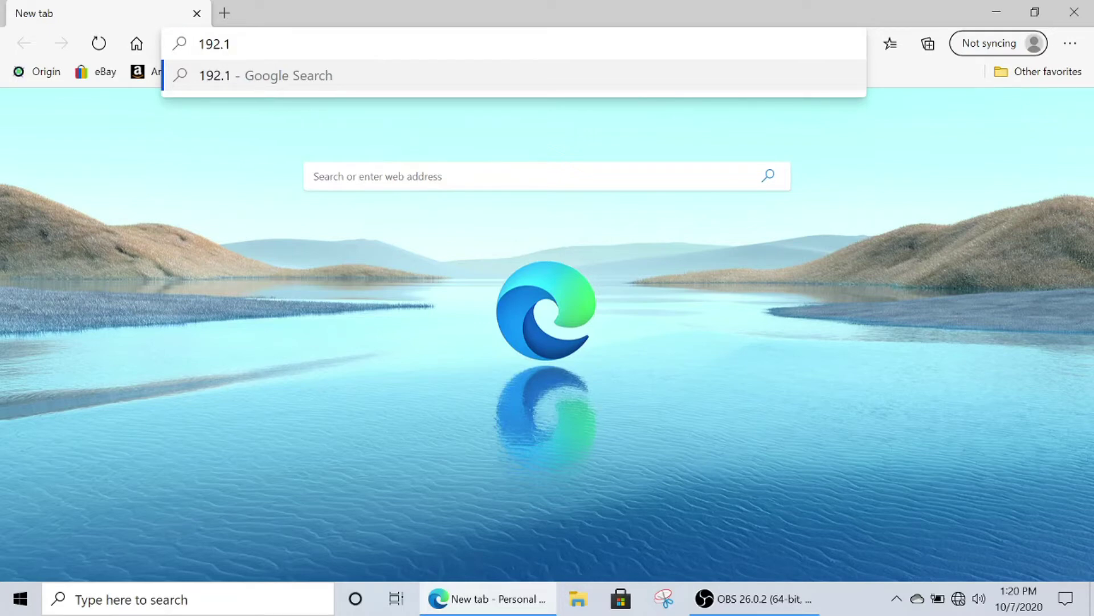
pyautogui.write('68')
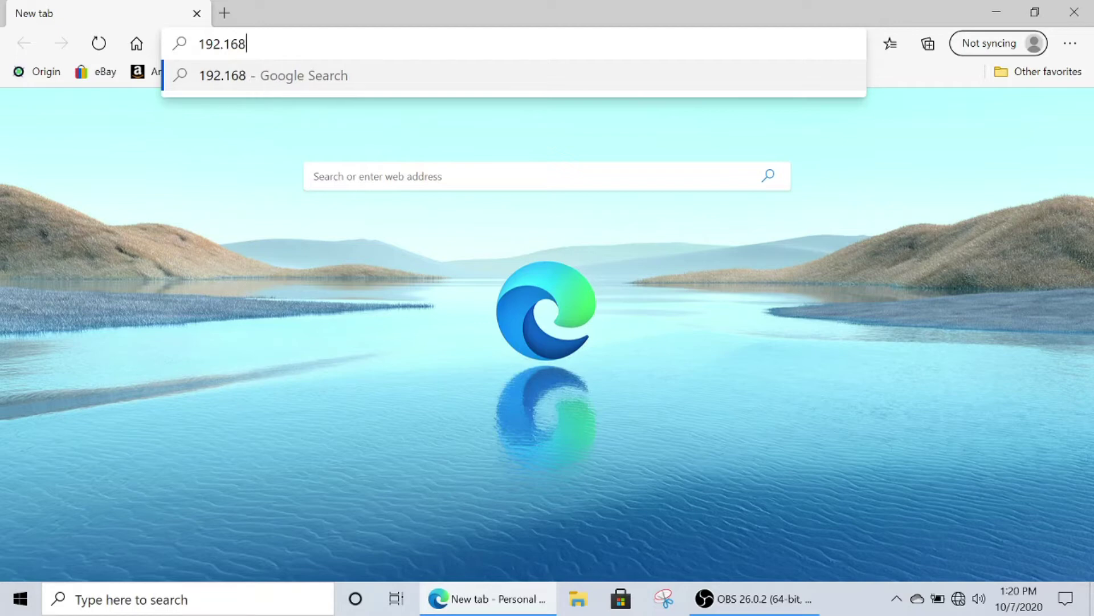
pyautogui.write('.36.')
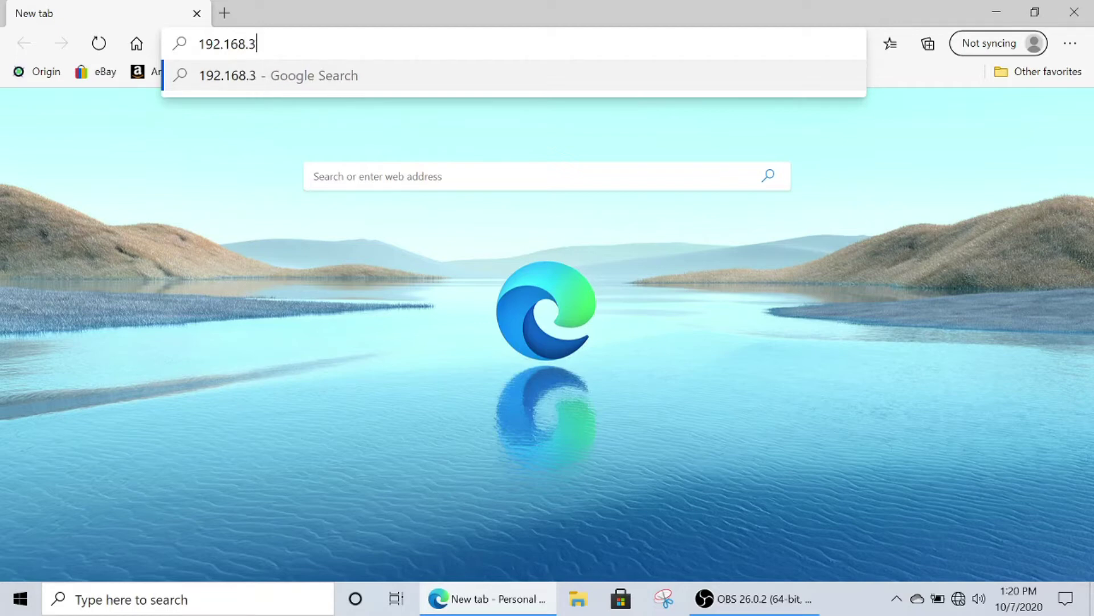
pyautogui.write('1/cgi-bin/auci/admin/wizard')
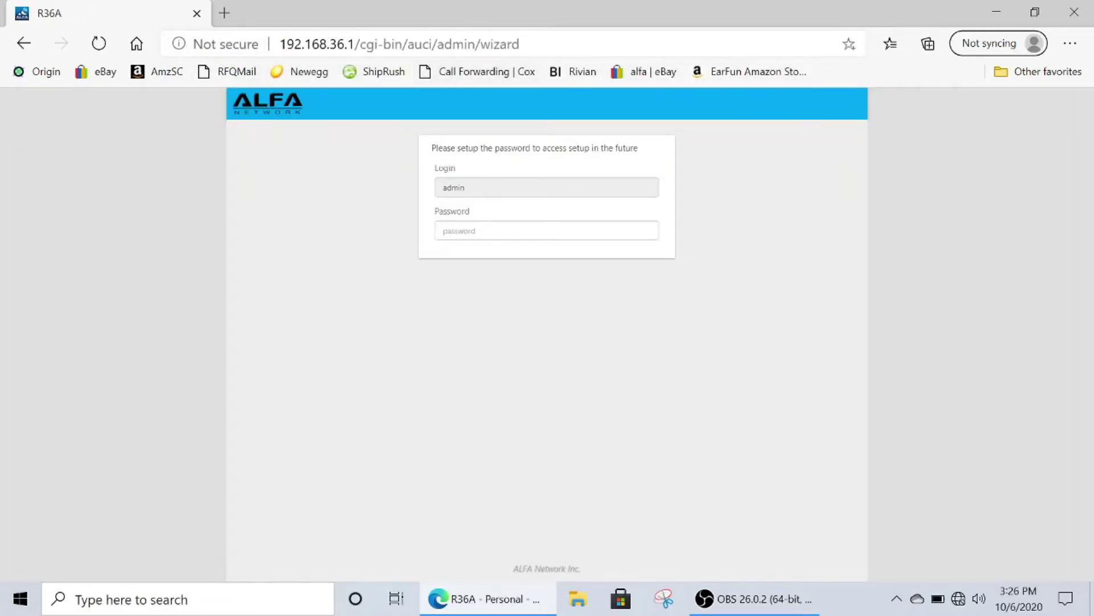
# Step: Enter the new admin password and its repeat, check both match, and submit
pyautogui.click(443, 231)
pyautogui.write('a')
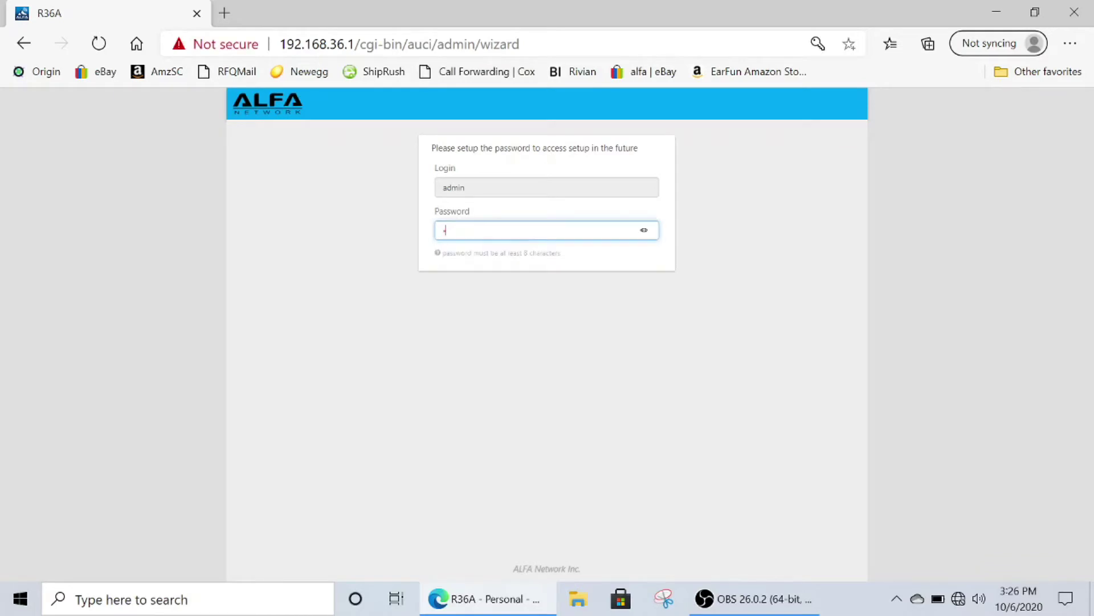
pyautogui.write('*****')
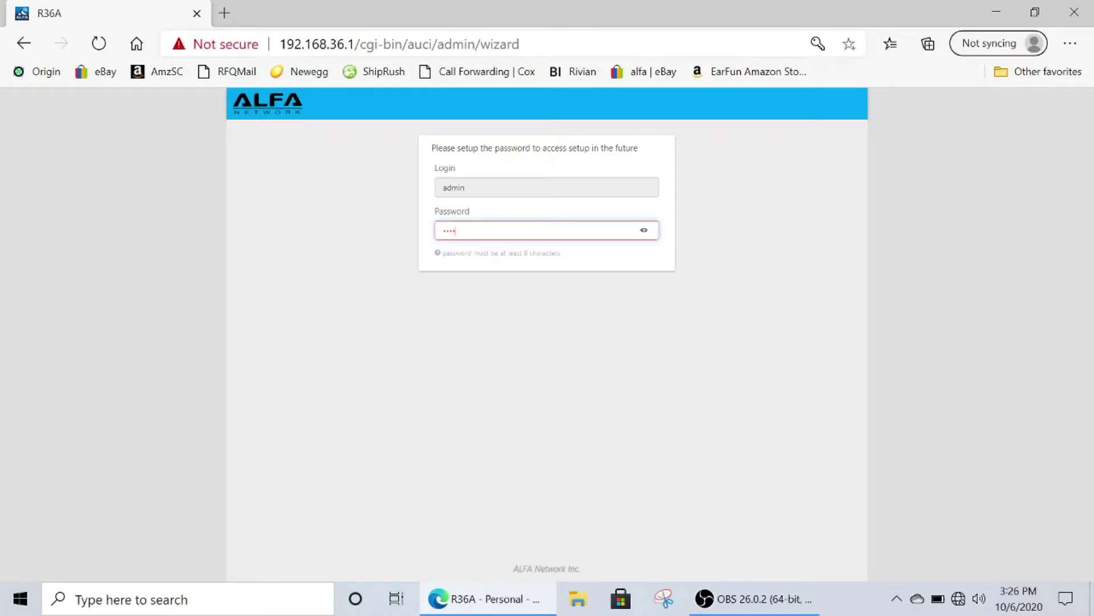
pyautogui.write('**')
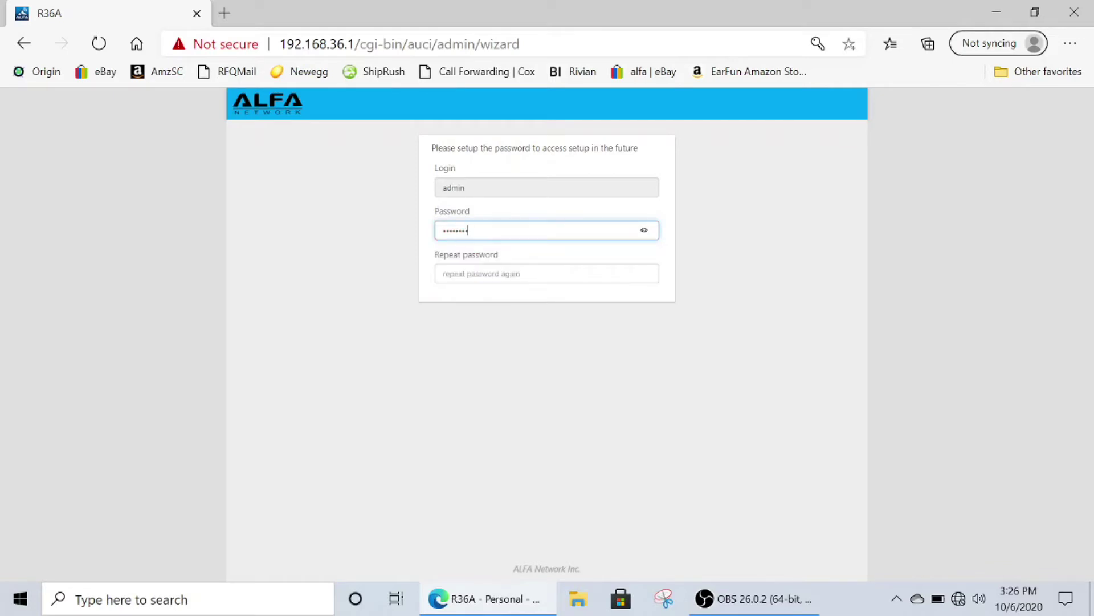
pyautogui.click(644, 231)
pyautogui.press('Tab')
pyautogui.write('exam')
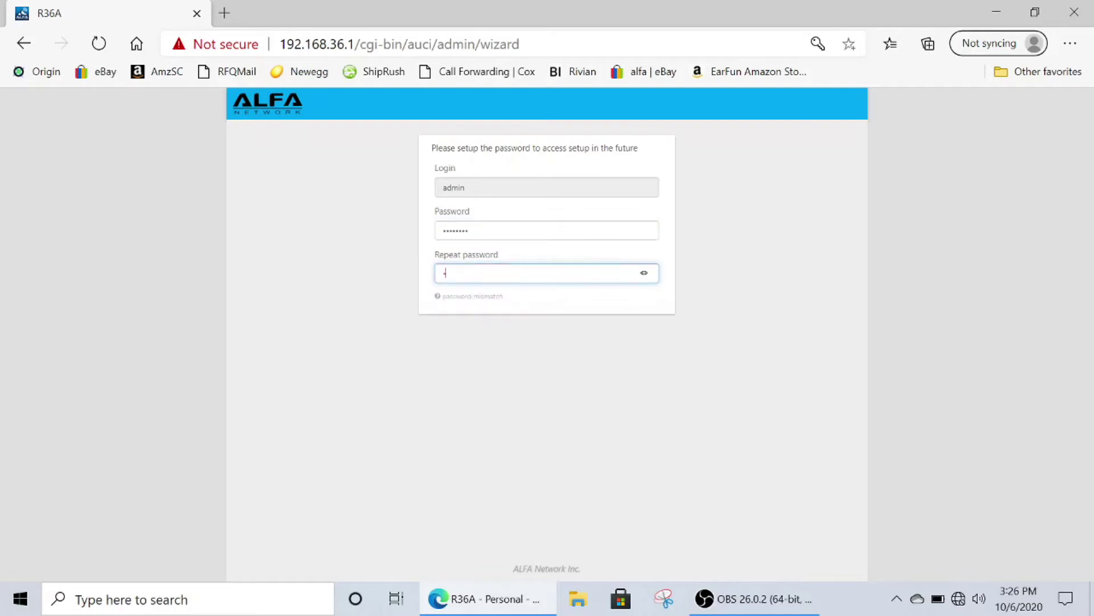
pyautogui.write('ple1')
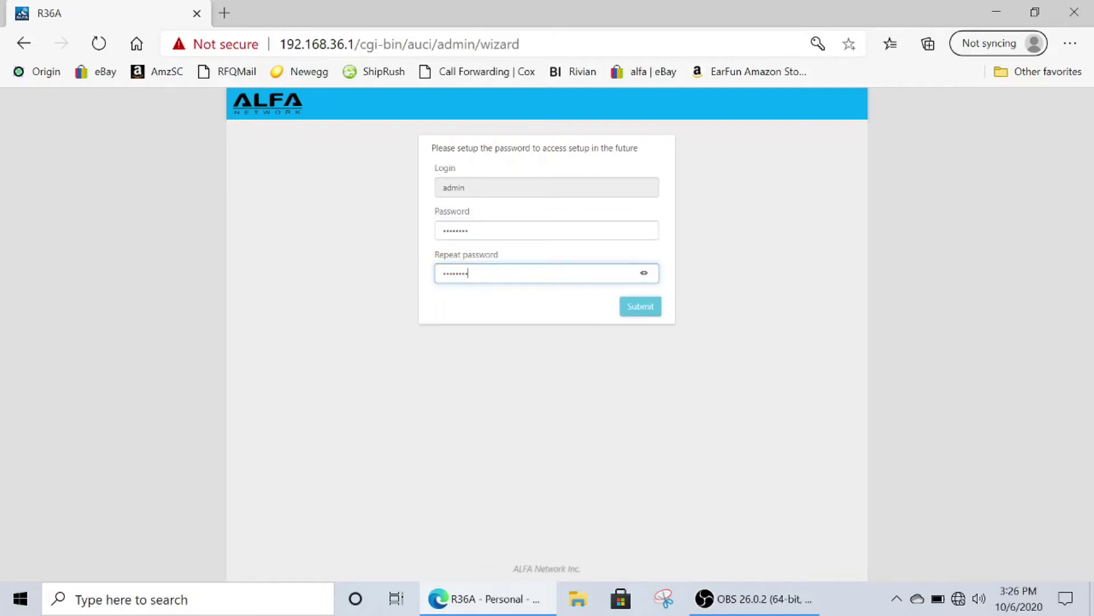
pyautogui.click(644, 276)
pyautogui.click(640, 302)
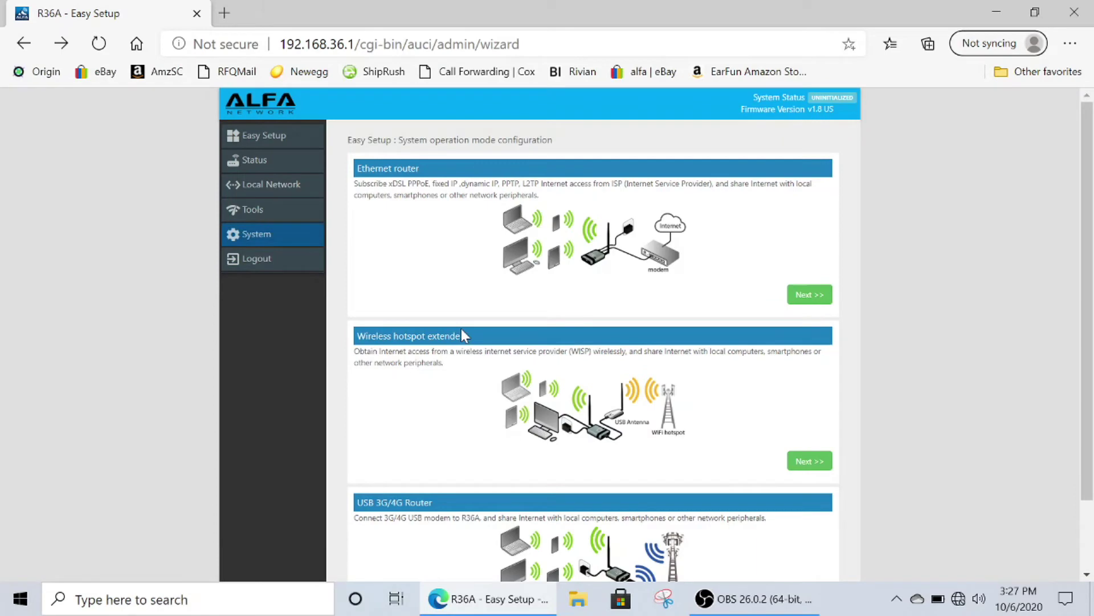
# Step: Pick Wireless hotspot extender mode and select WiFi-Arris from the scanned networks
pyautogui.click(801, 461)
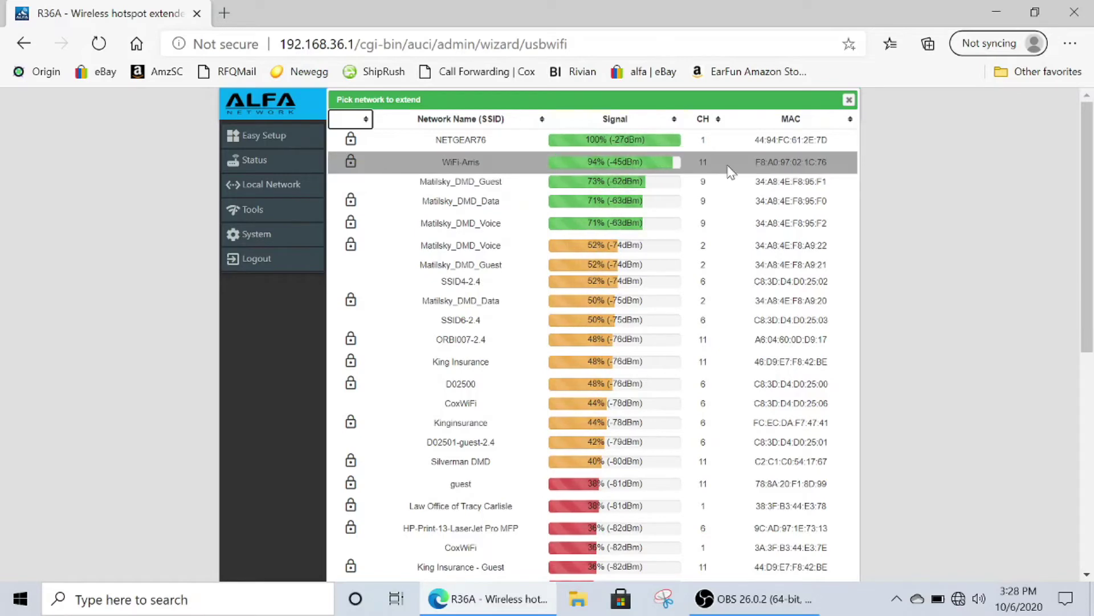
pyautogui.click(729, 168)
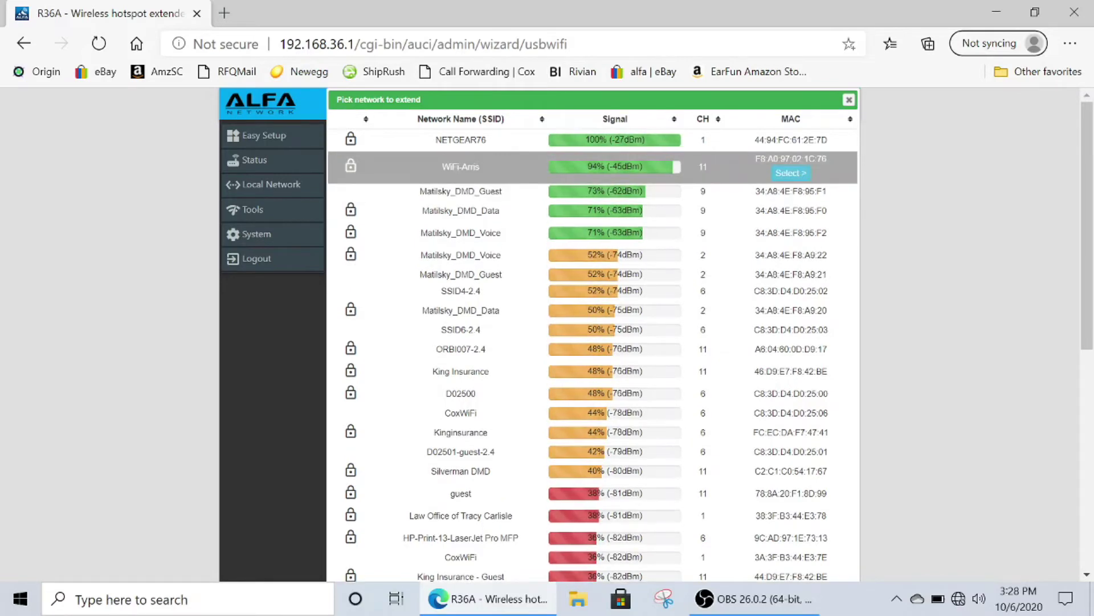
pyautogui.click(786, 173)
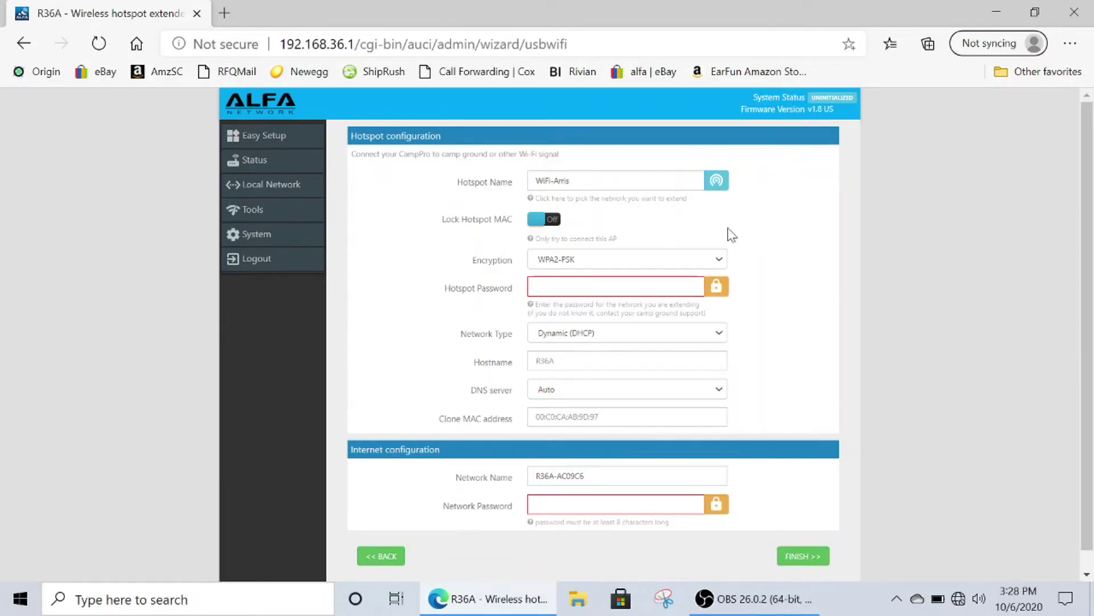
# Step: Enter the WiFi-Arris password and a new extender network password, then finish the wizard
pyautogui.click(536, 286)
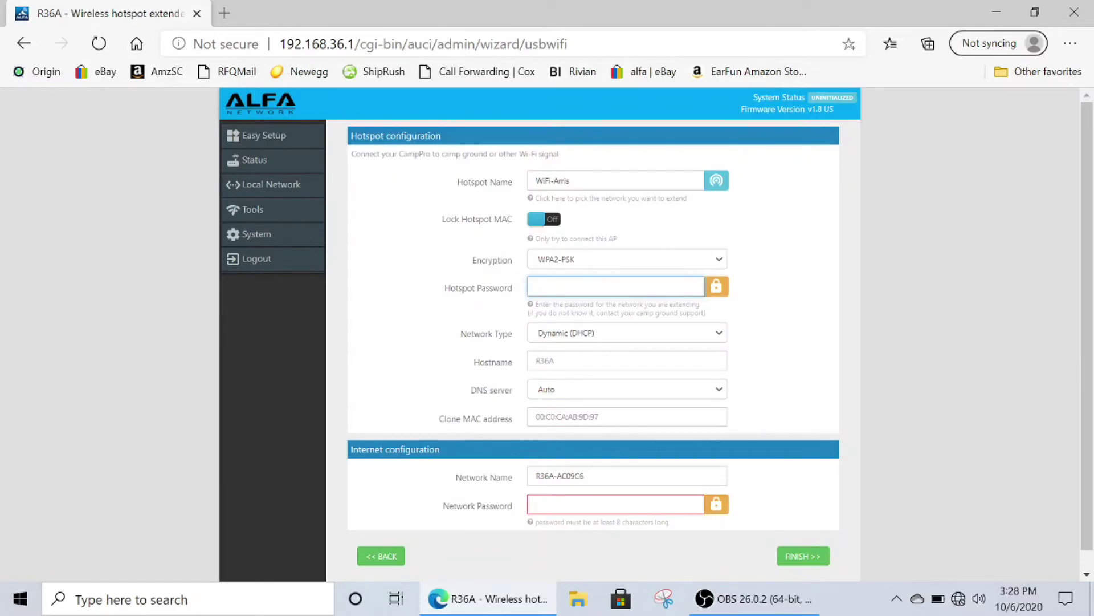
pyautogui.write('•••••••••')
pyautogui.scroll(-1, 659, 286)
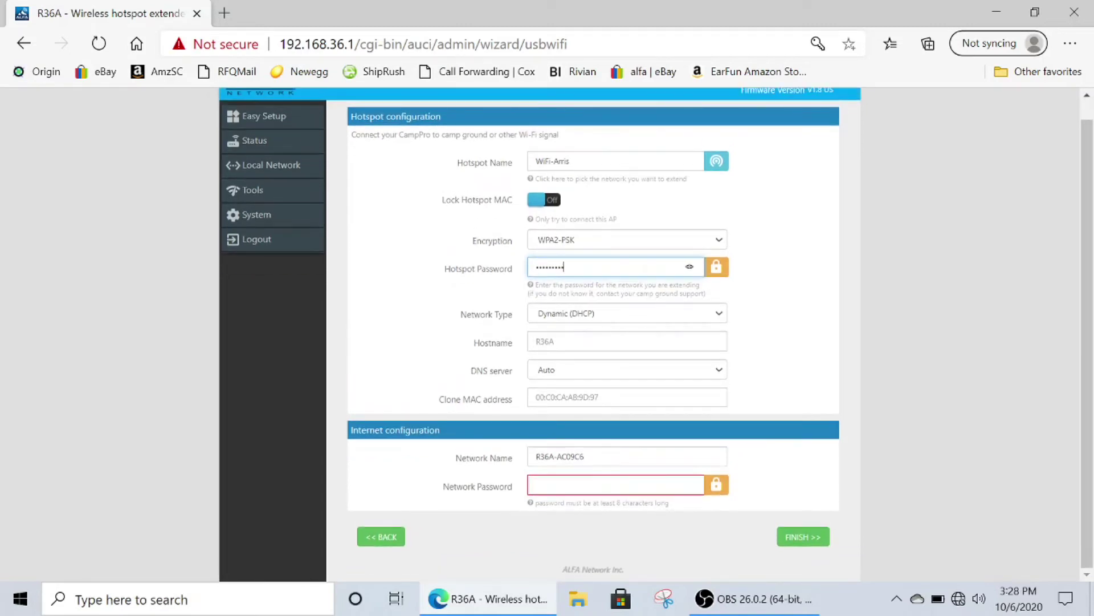
pyautogui.click(615, 484)
pyautogui.write('•••')
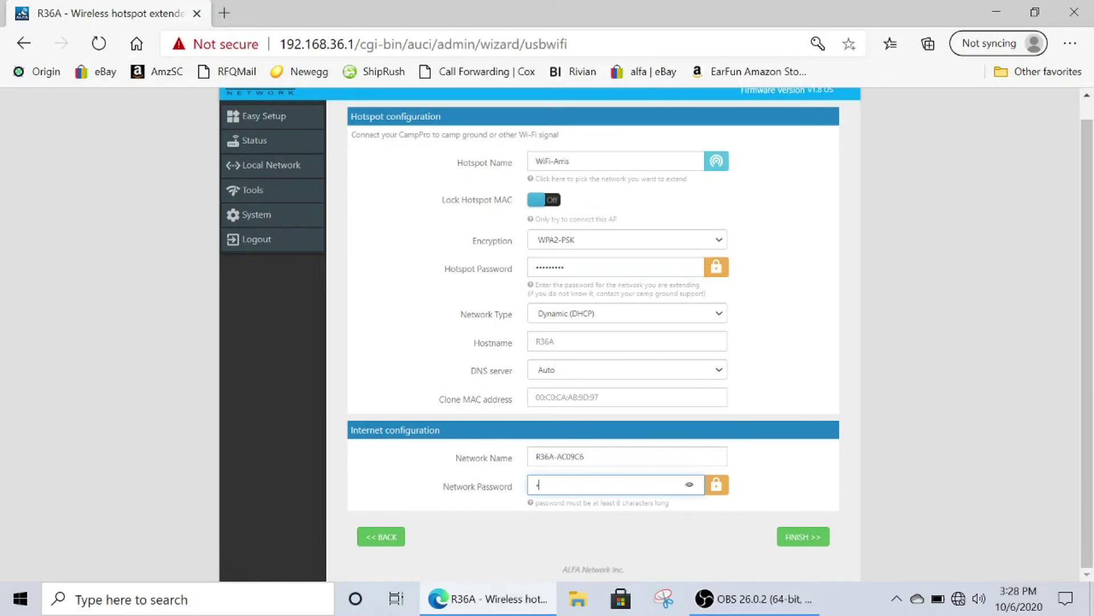
pyautogui.write('•••••')
pyautogui.click(688, 492)
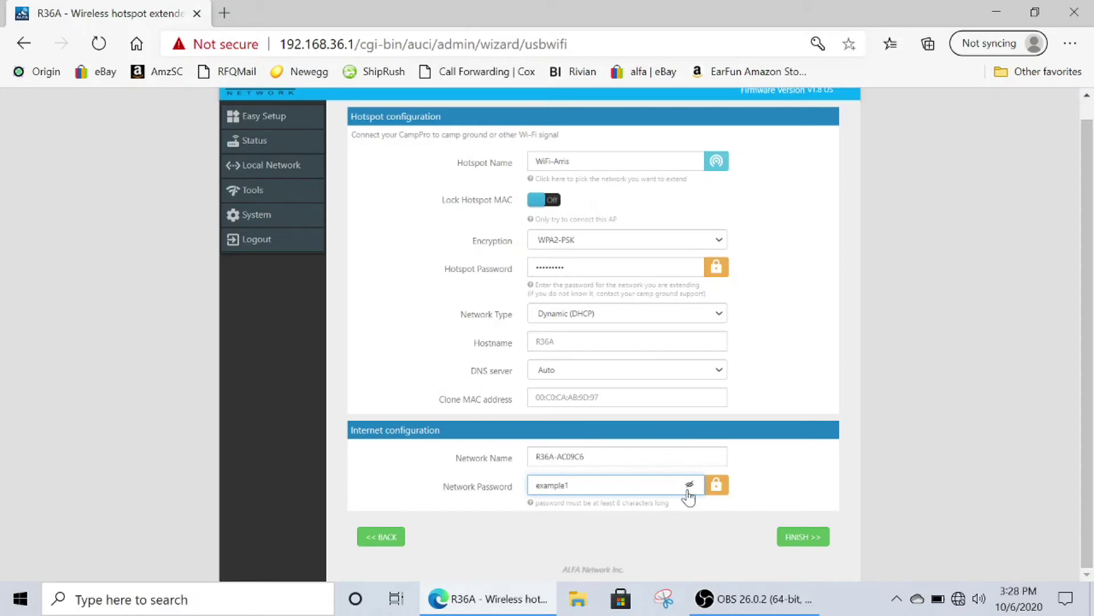
pyautogui.click(798, 541)
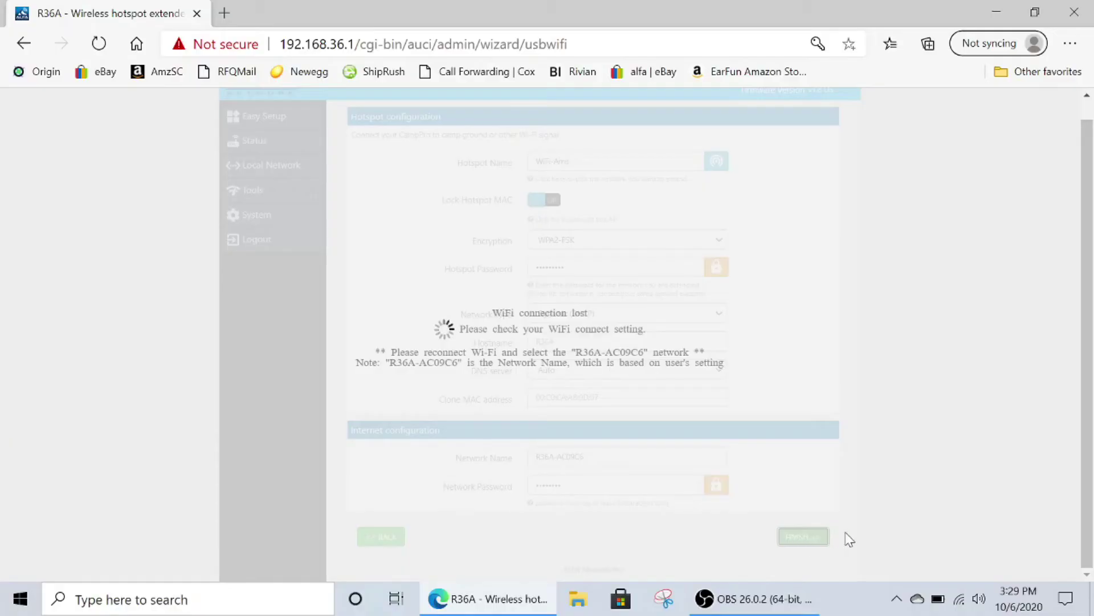
# Step: Connect to the secured R36A-AC09C6 network with its security key and allow discoverability
pyautogui.click(960, 599)
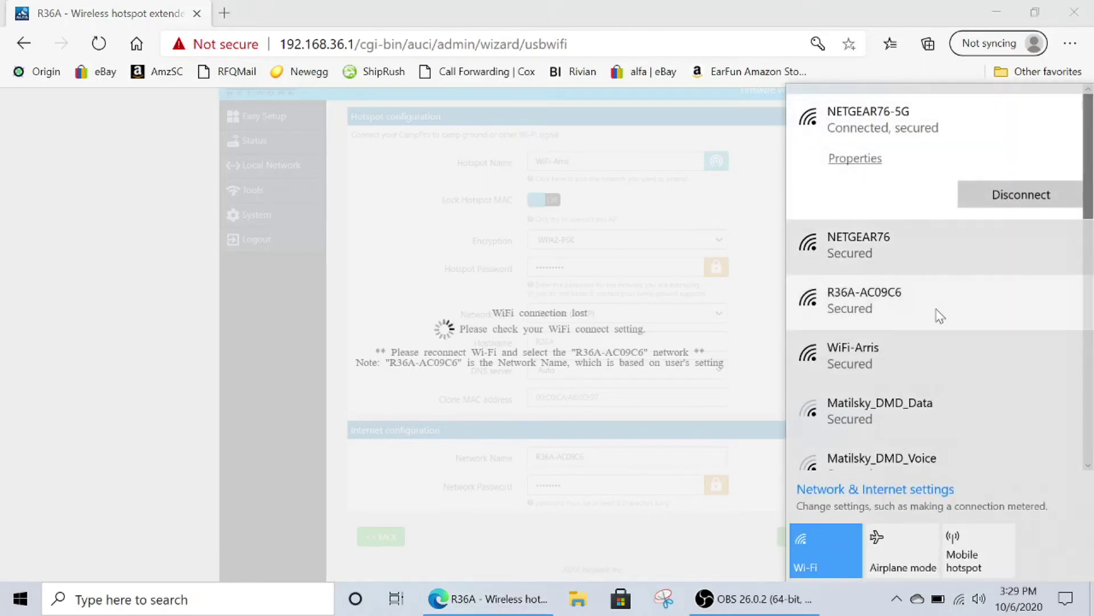
pyautogui.click(939, 316)
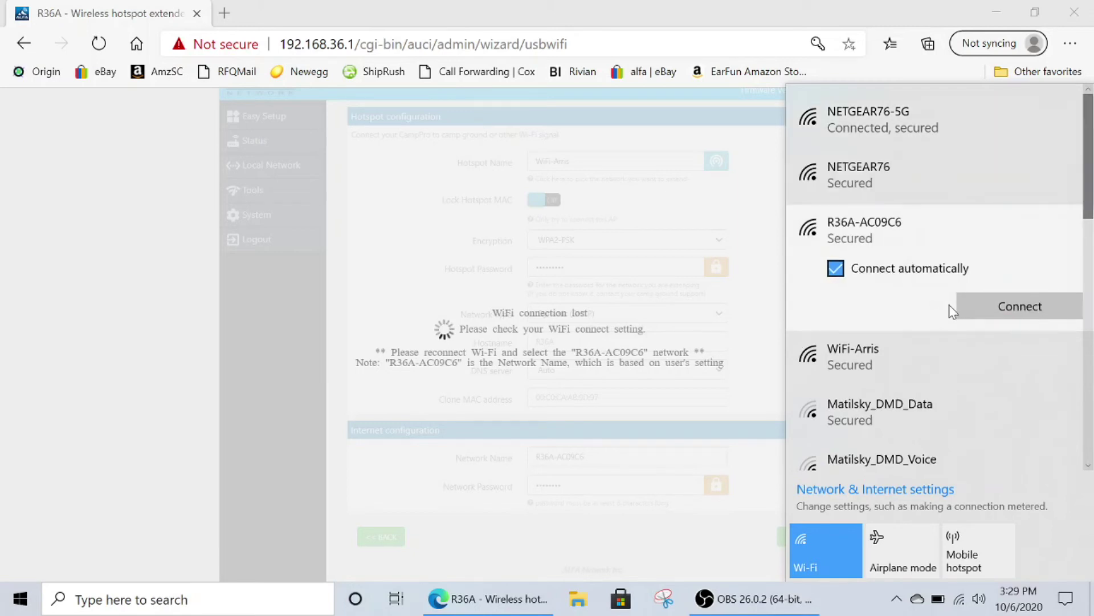
pyautogui.click(977, 316)
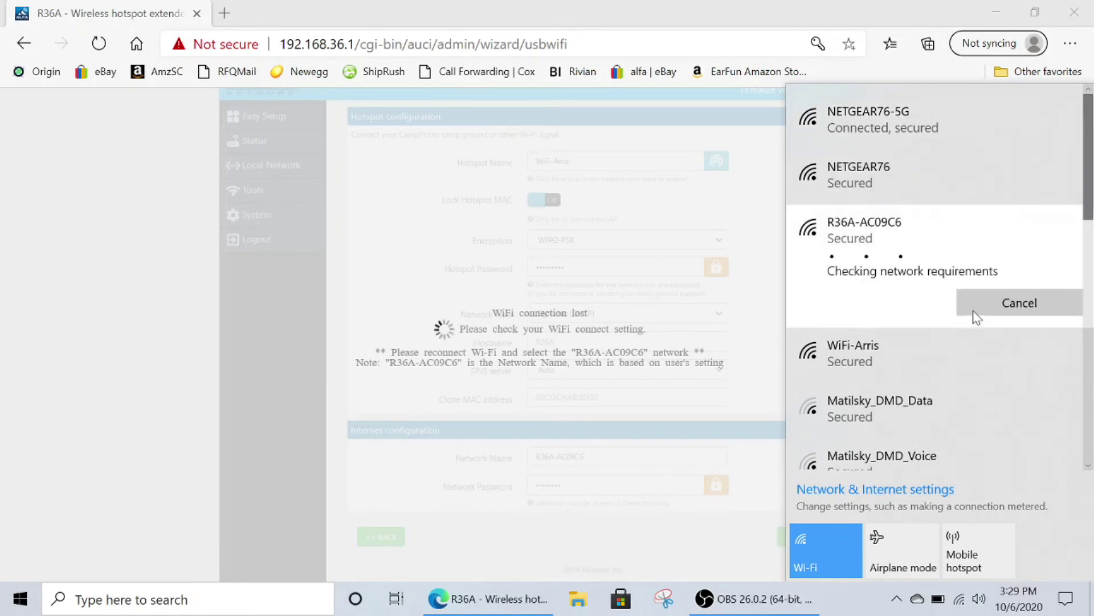
pyautogui.write('•••')
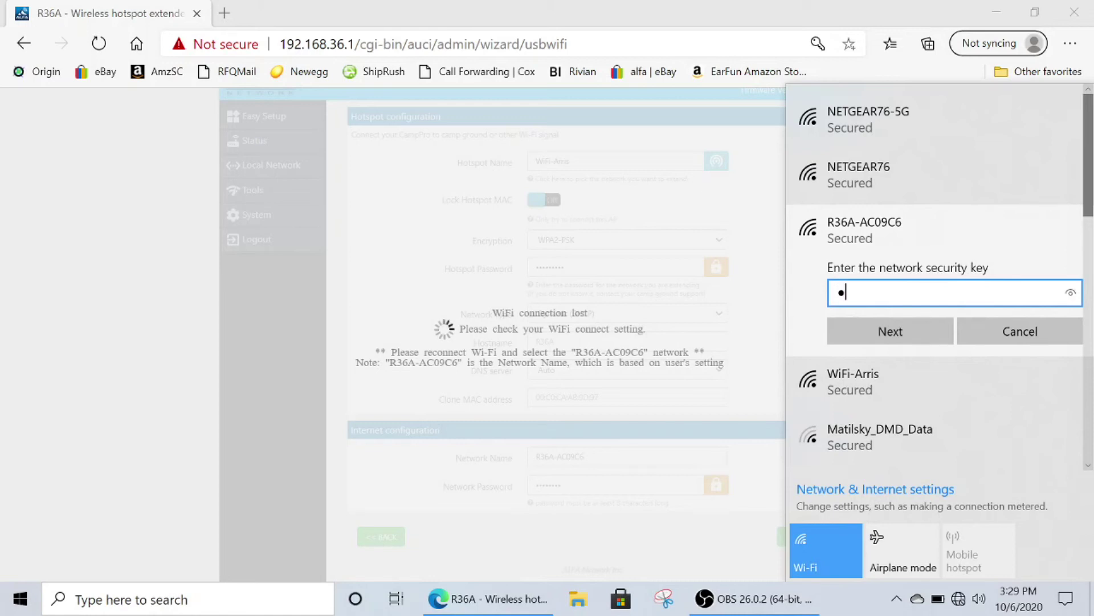
pyautogui.write('••••')
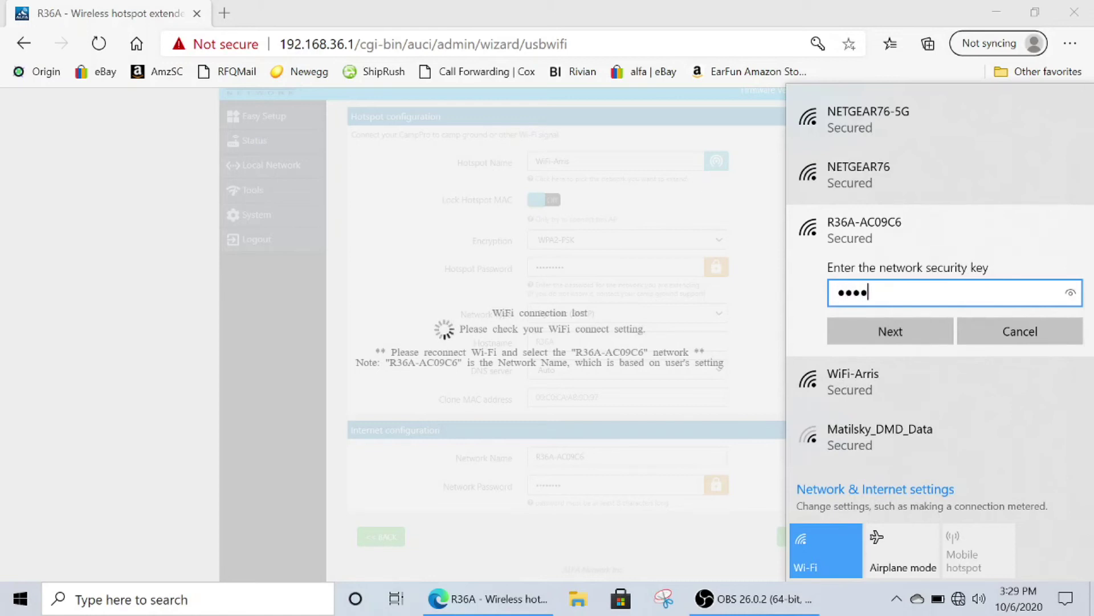
pyautogui.write('•')
pyautogui.click(1071, 292)
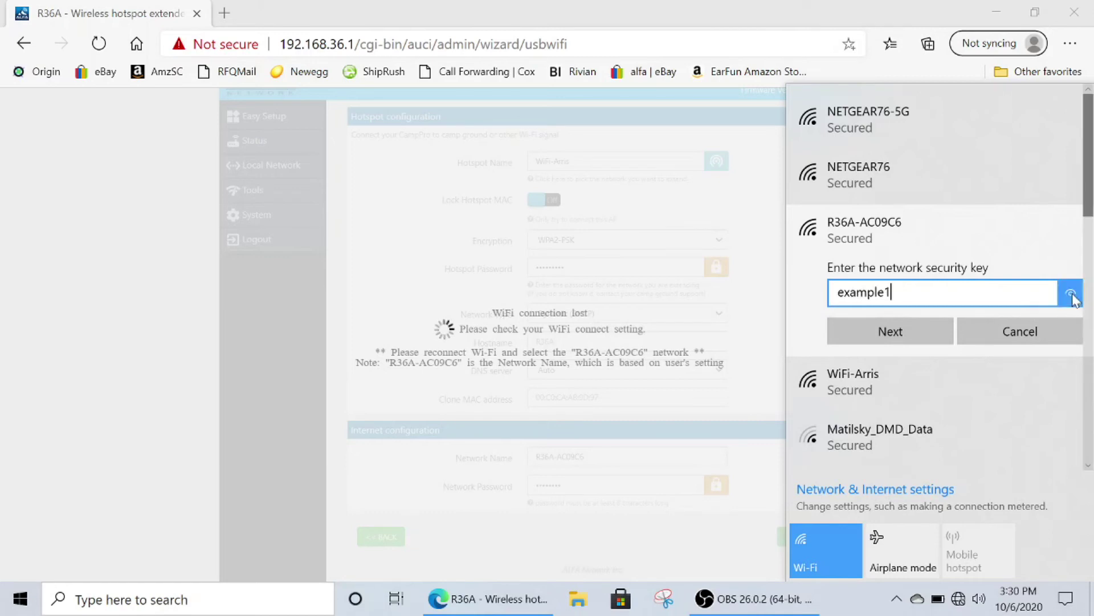
pyautogui.click(1071, 293)
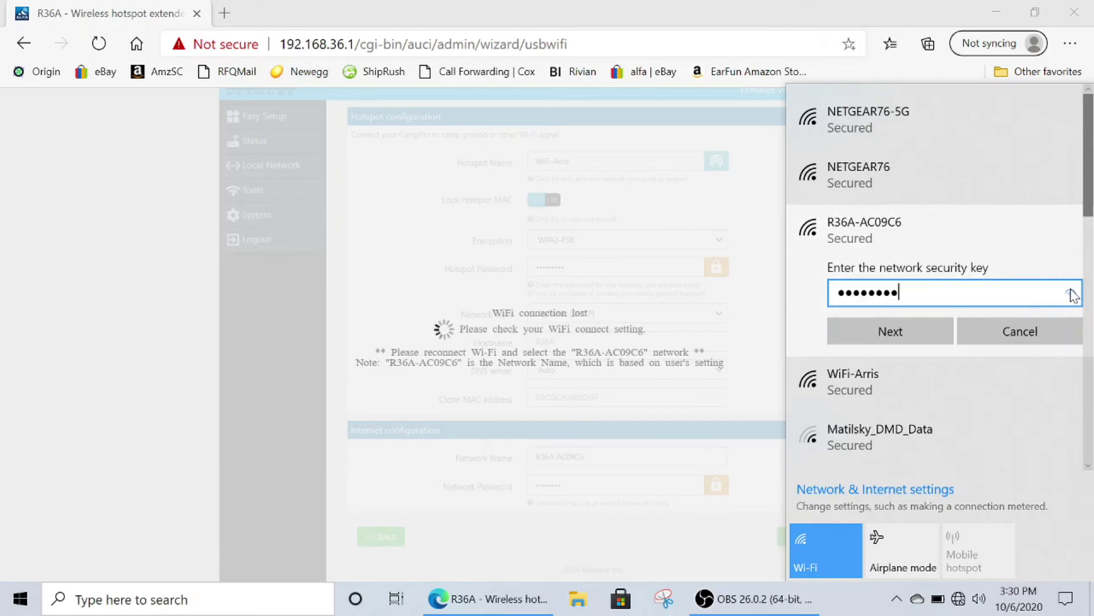
pyautogui.click(915, 336)
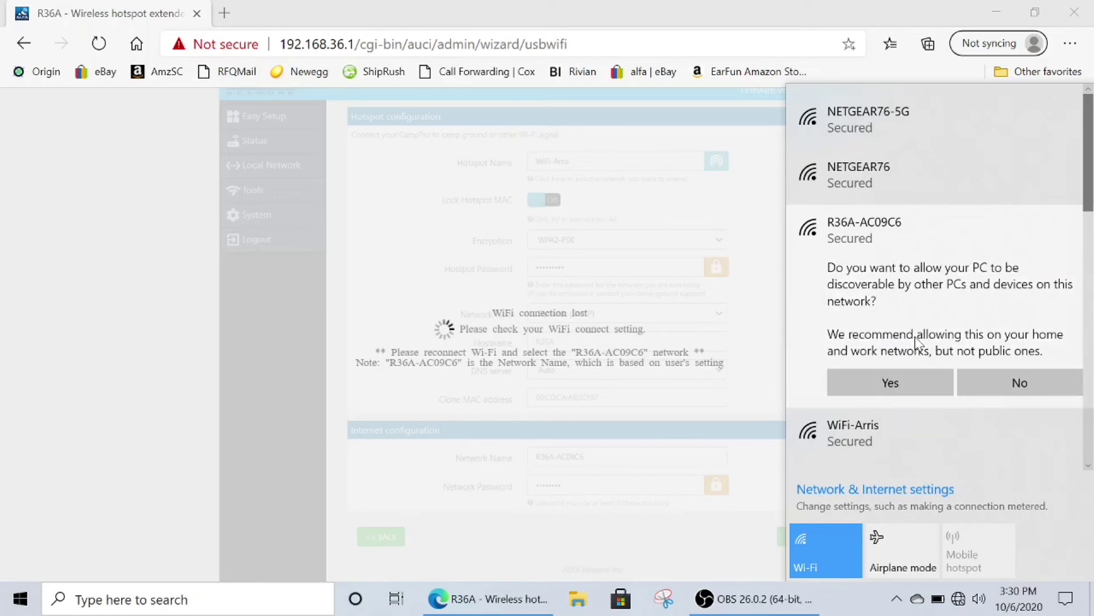
pyautogui.click(906, 377)
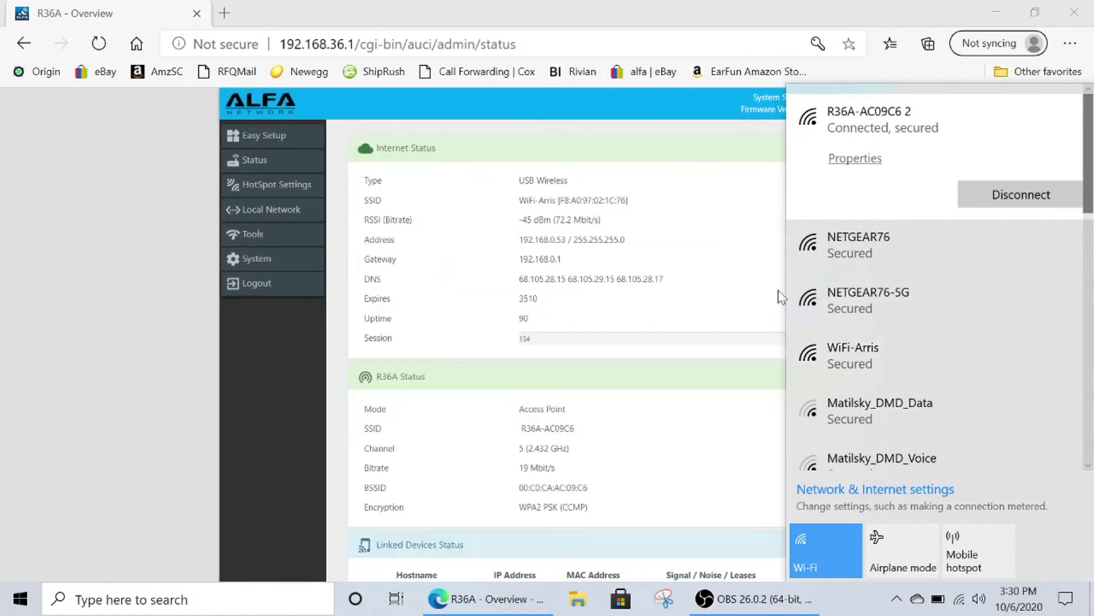
# Step: Dismiss the Wi-Fi flyout to view the router Status page showing internet via WiFi-Arris
pyautogui.click(711, 263)
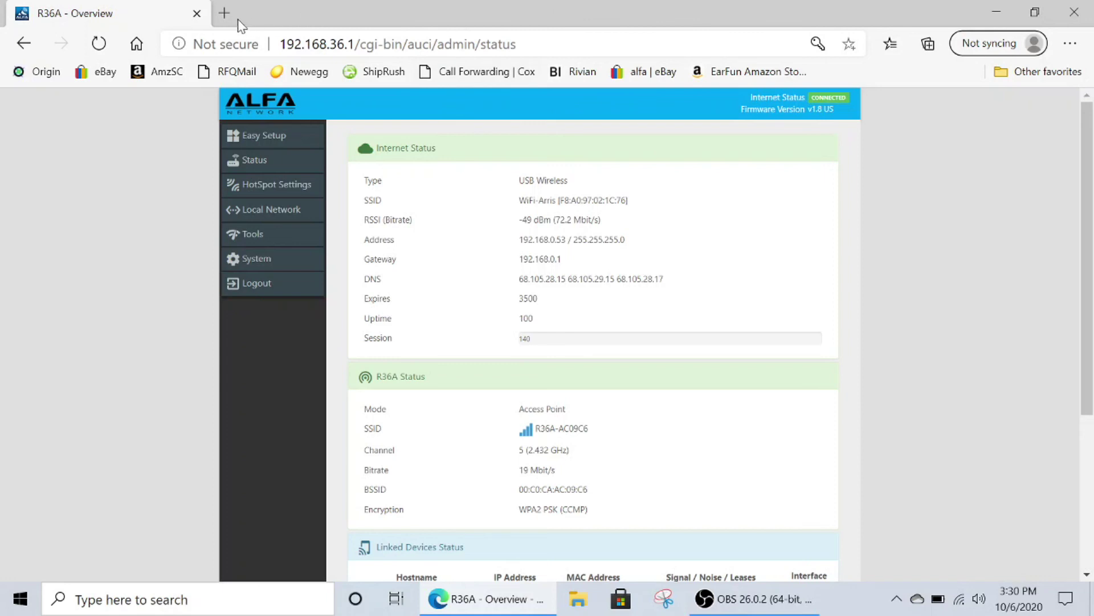
# Step: Load rokland.com in a new tab and open the ALFA Tube-UAC2 antenna kit page ($64.97)
pyautogui.click(224, 13)
pyautogui.write('r')
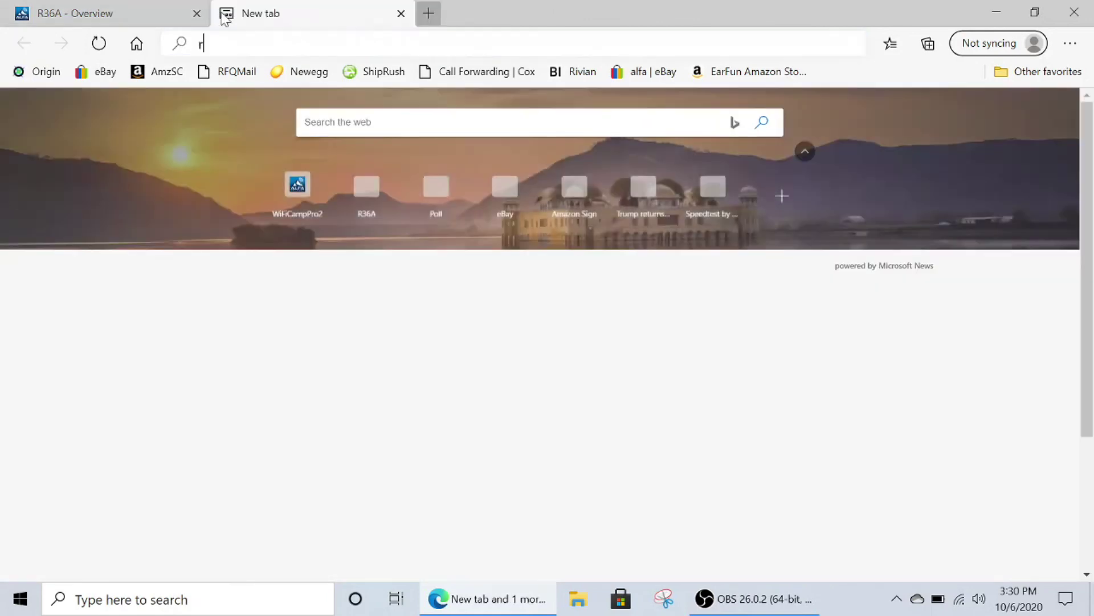
pyautogui.write('okla')
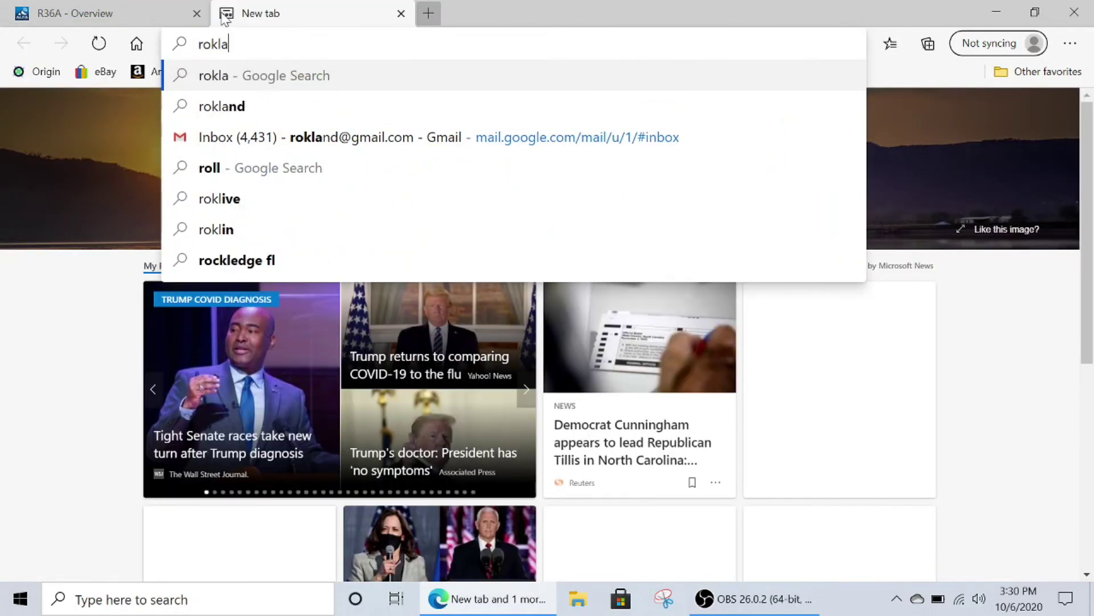
pyautogui.write('nd.')
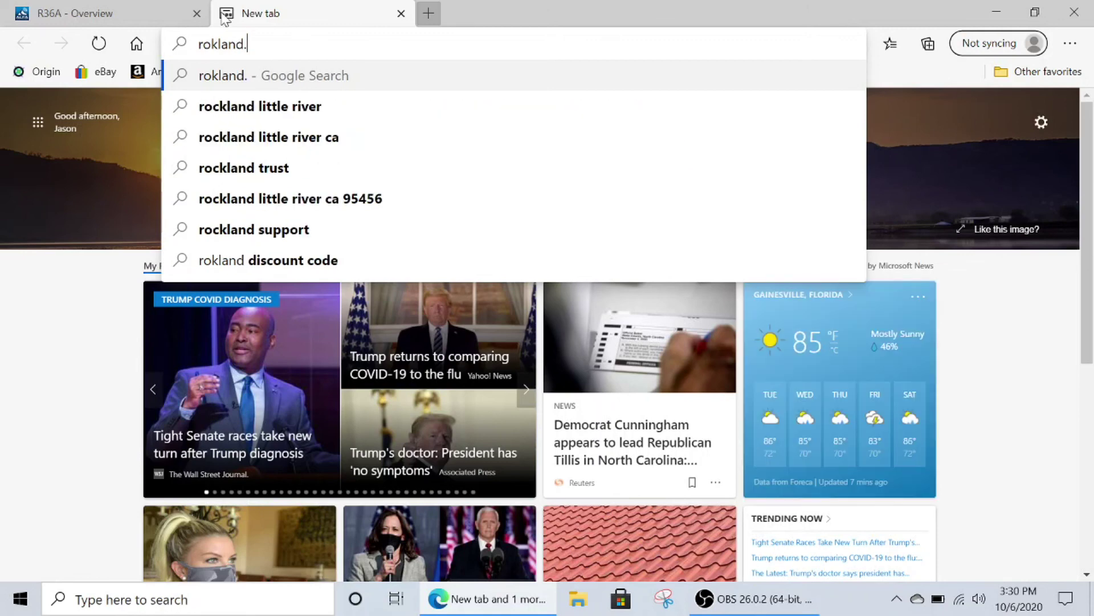
pyautogui.write('com')
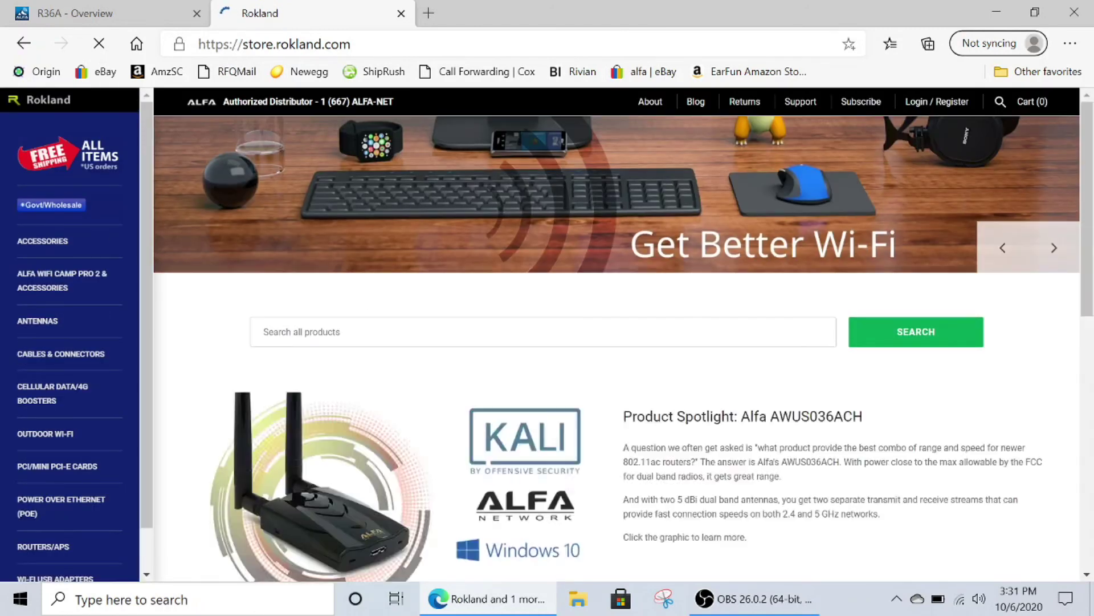
pyautogui.scroll(-2, 374, 327)
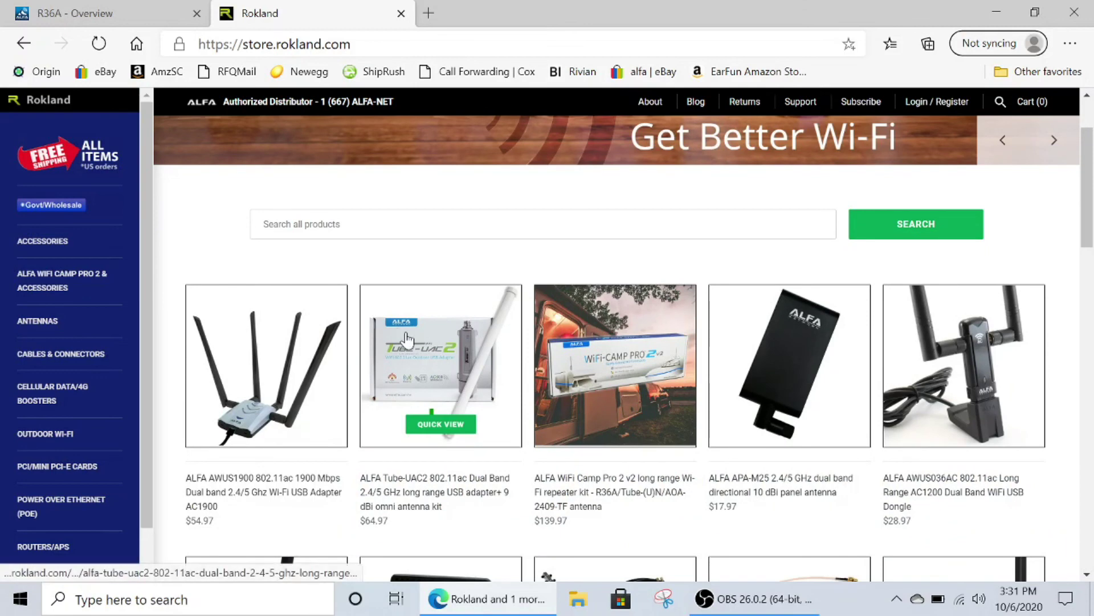
pyautogui.click(406, 338)
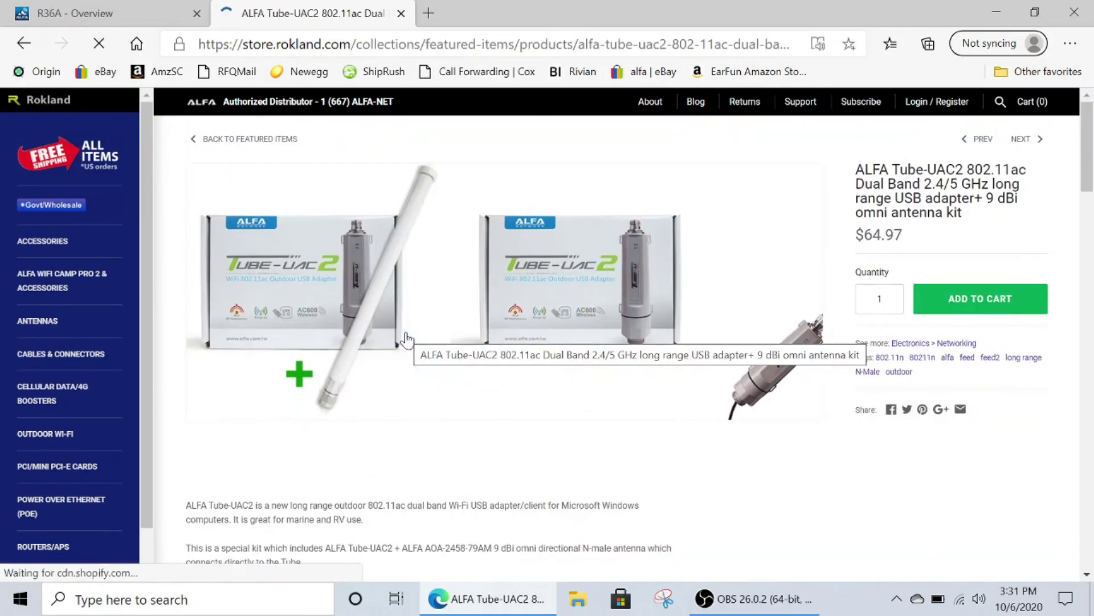
pyautogui.scroll(-2, 407, 340)
pyautogui.scroll(-1, 407, 340)
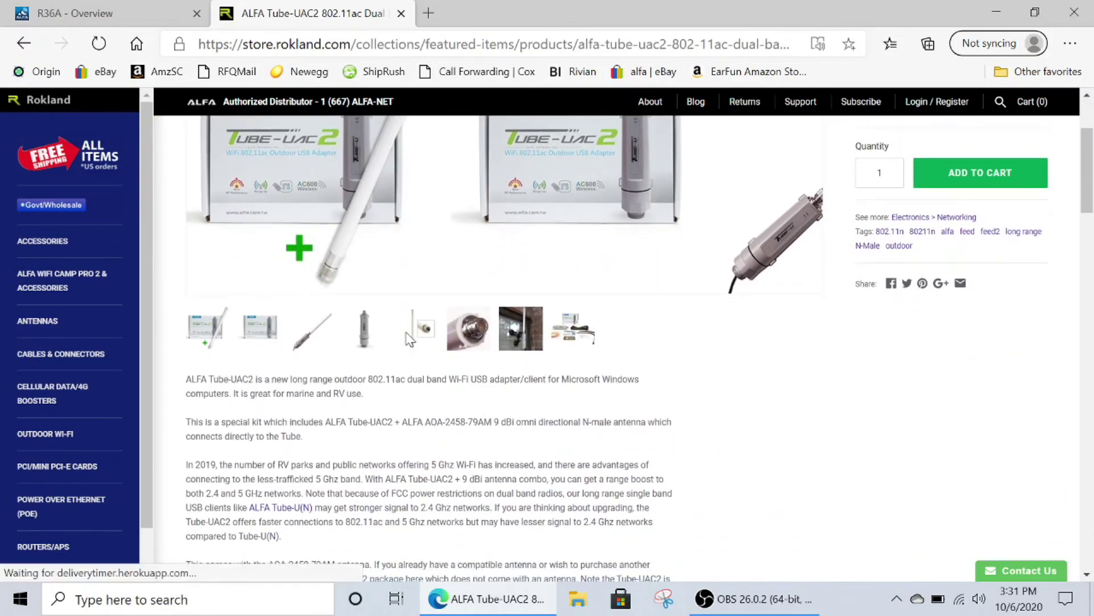